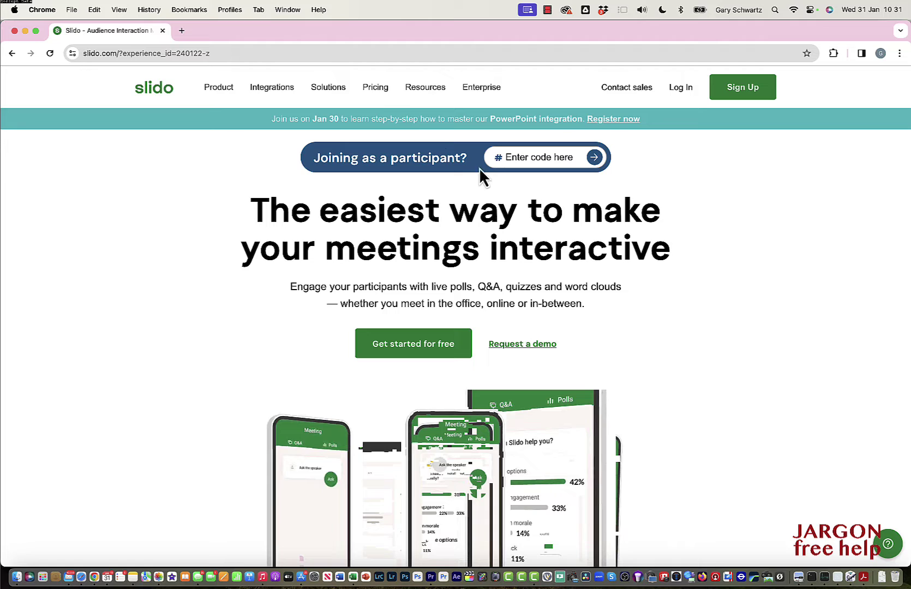
# Open Slido's pricing page to see the Basic, Engage, Professional and Enterprise plans
pyautogui.click(376, 88)
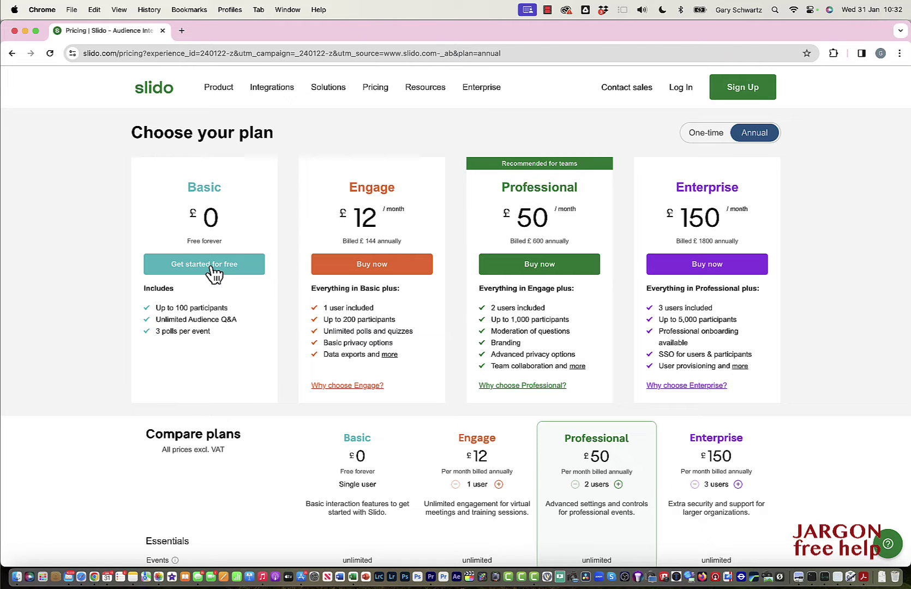
# Sign up for the free Basic plan with a Google account
pyautogui.click(212, 267)
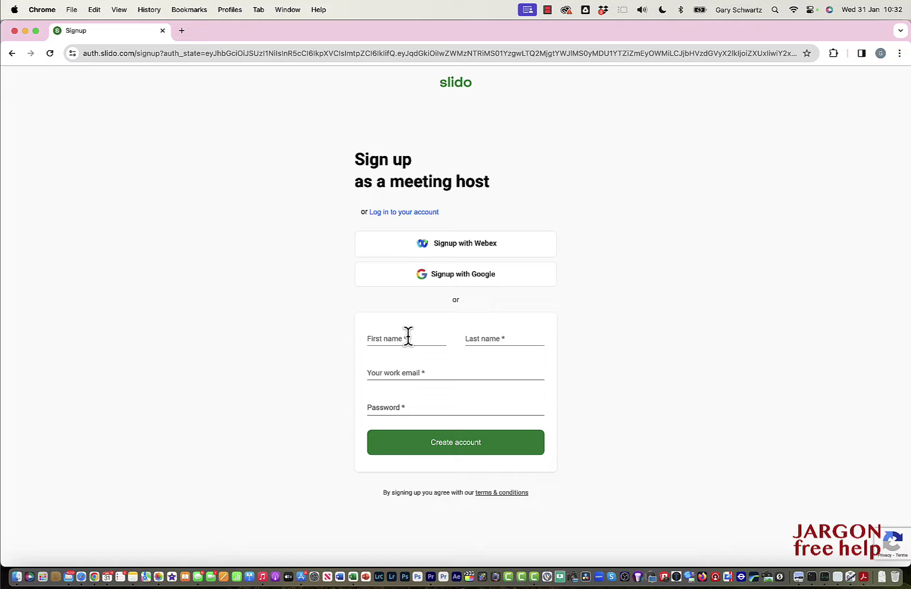
pyautogui.click(481, 283)
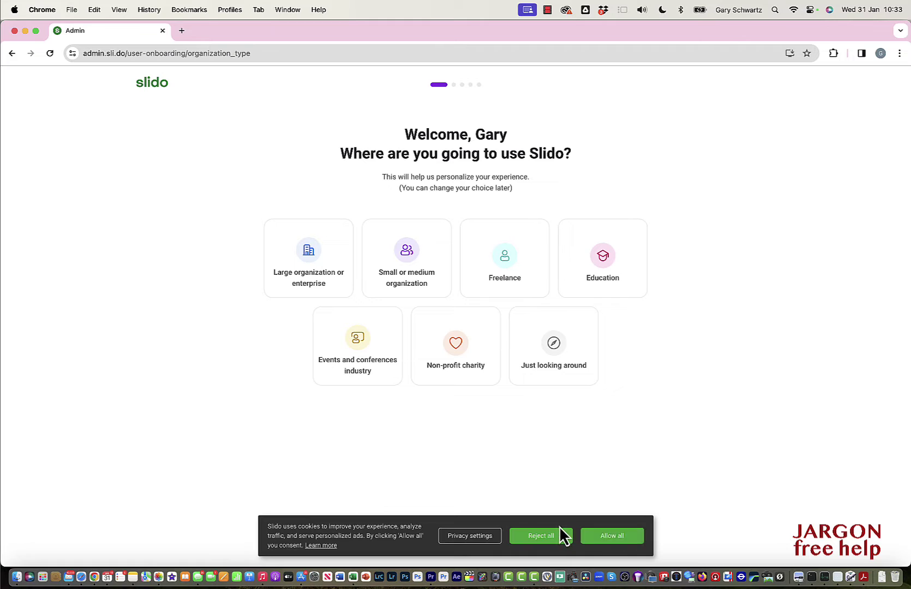
# Dismiss the cookie notice and pick Freelance, used for Training and workshops and Events and conferences
pyautogui.click(592, 535)
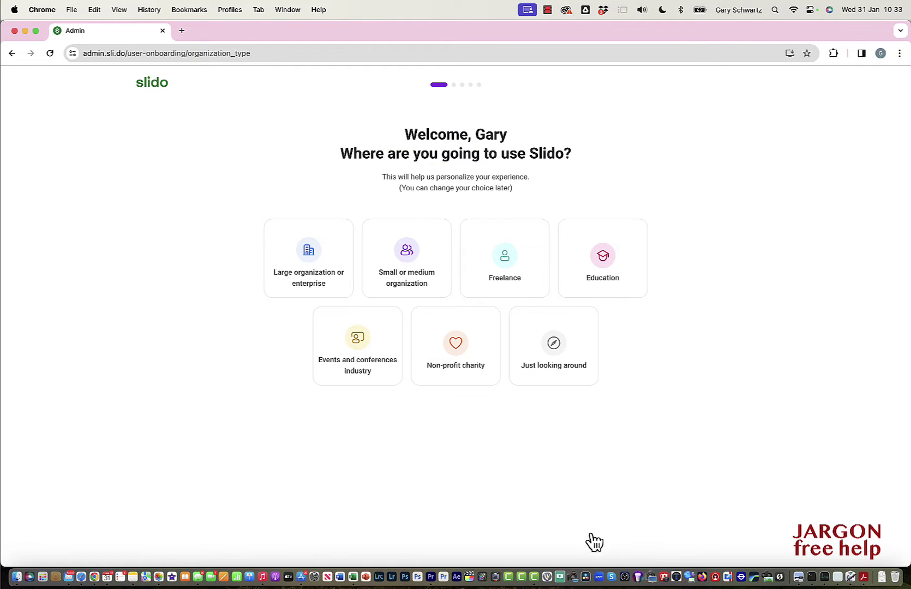
pyautogui.click(513, 268)
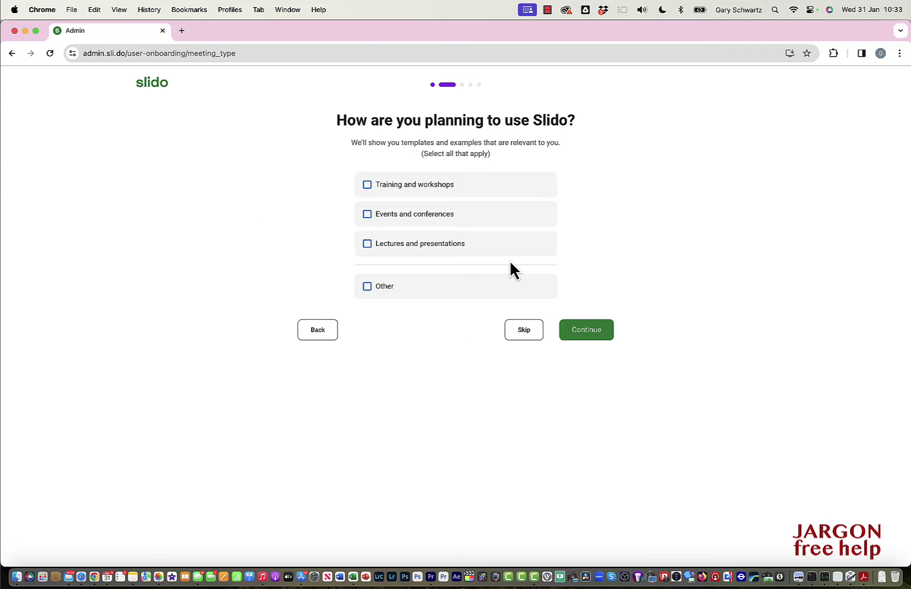
pyautogui.click(369, 215)
pyautogui.click(369, 188)
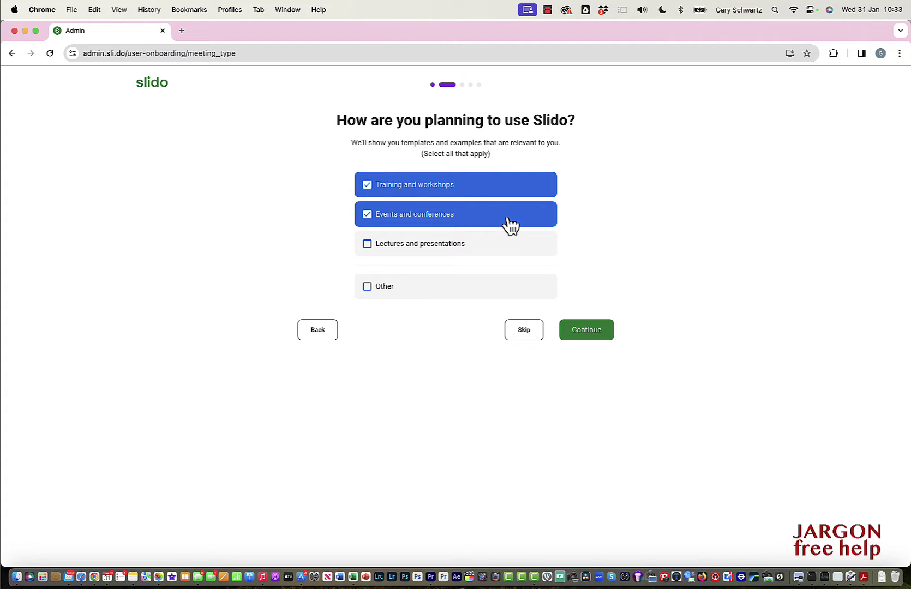
pyautogui.click(587, 332)
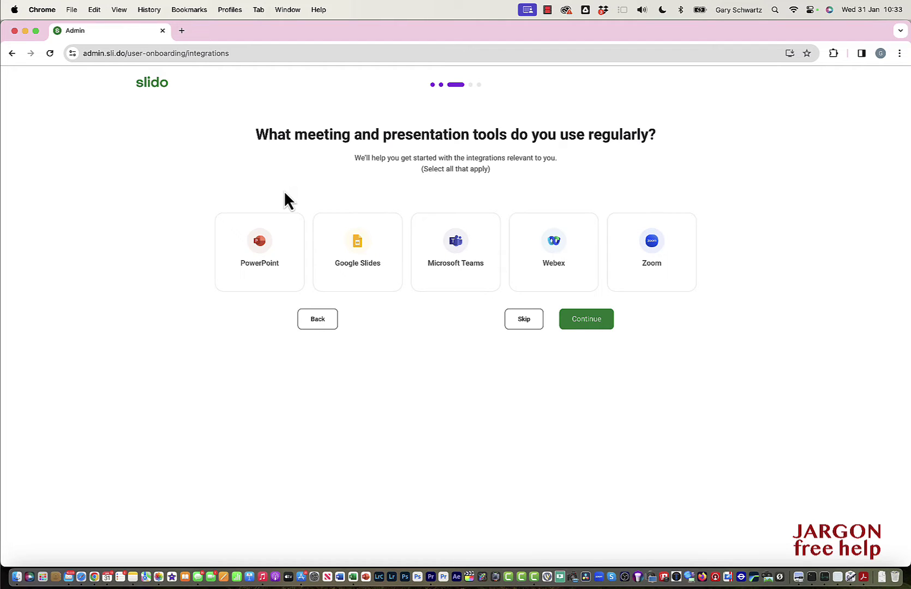
# Select PowerPoint, Zoom and Microsoft Teams as regularly used tools
pyautogui.click(269, 268)
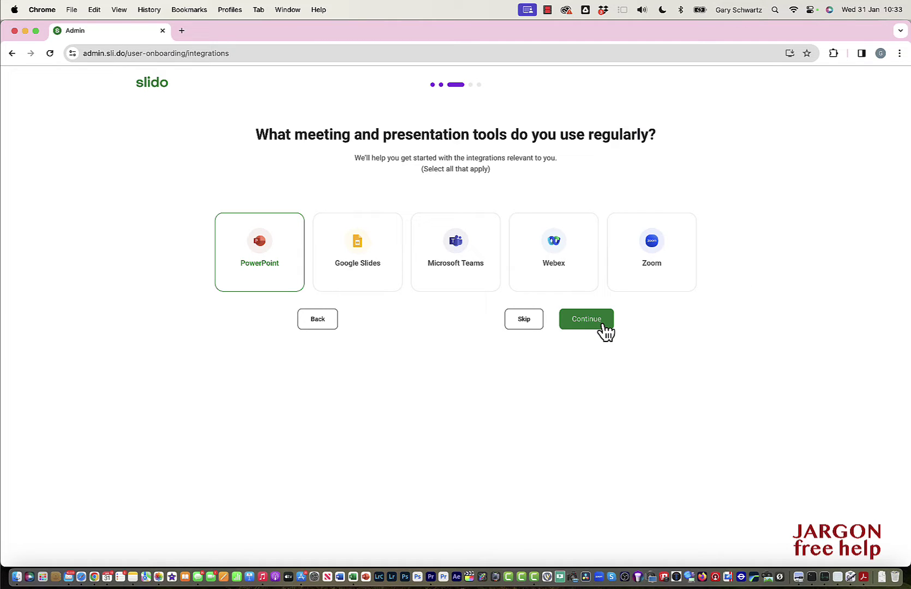
pyautogui.click(654, 262)
pyautogui.click(447, 249)
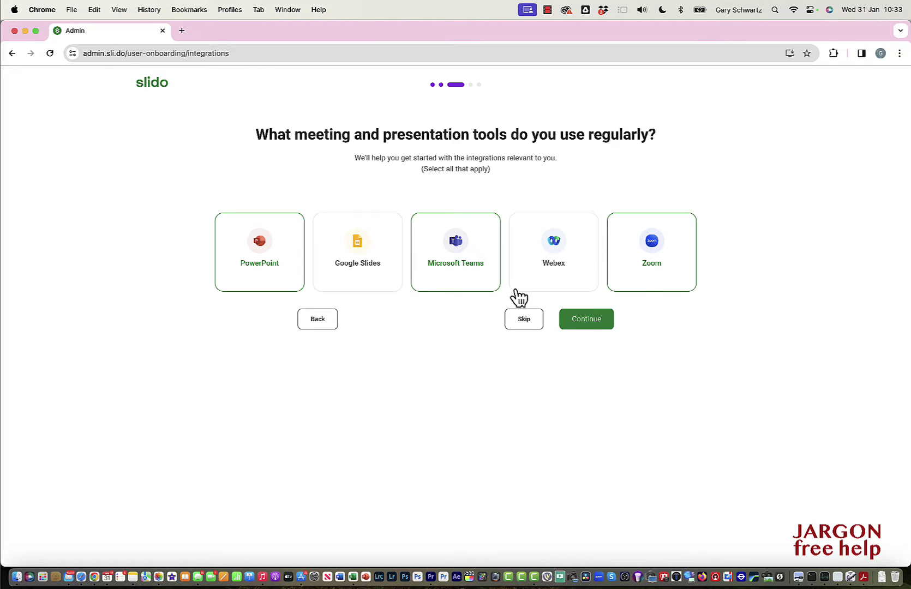
pyautogui.click(588, 326)
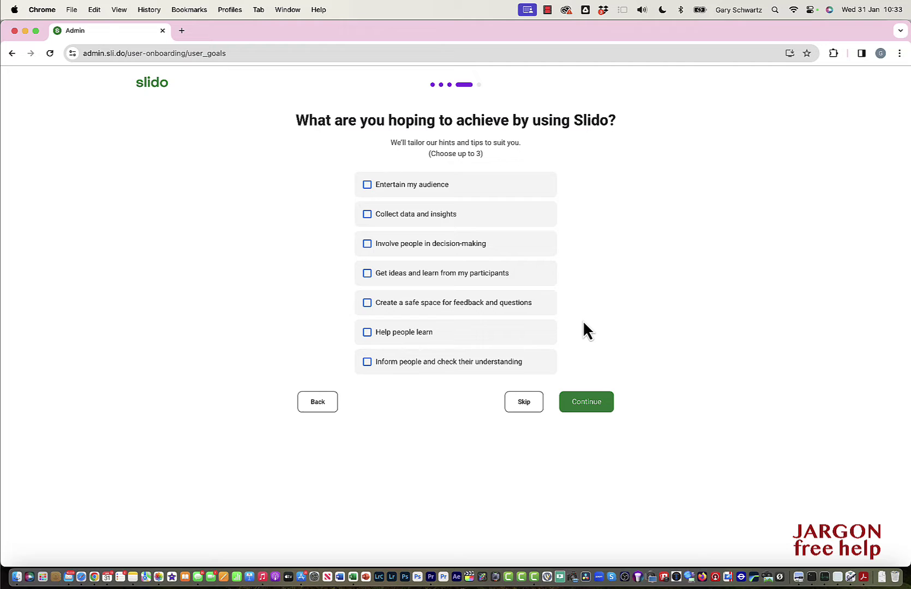
# Choose Entertain my audience and Collect data and insights as goals, and keep the default account name
pyautogui.click(367, 186)
pyautogui.click(367, 214)
pyautogui.click(366, 221)
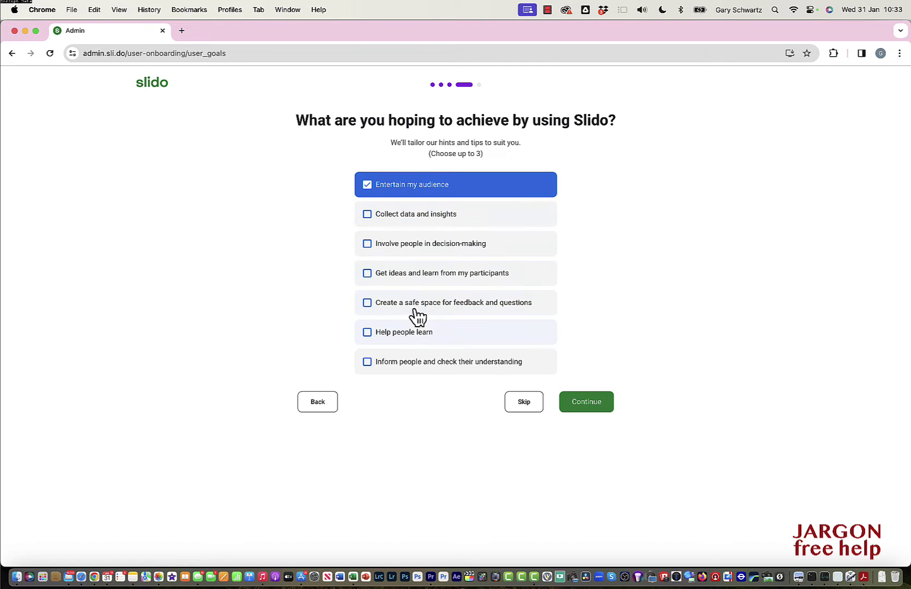
pyautogui.click(366, 218)
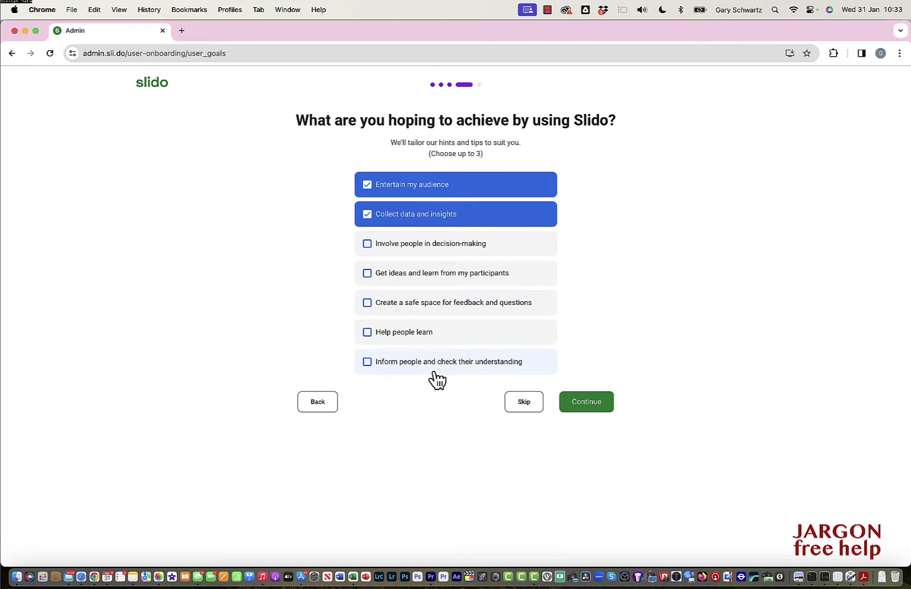
pyautogui.click(563, 403)
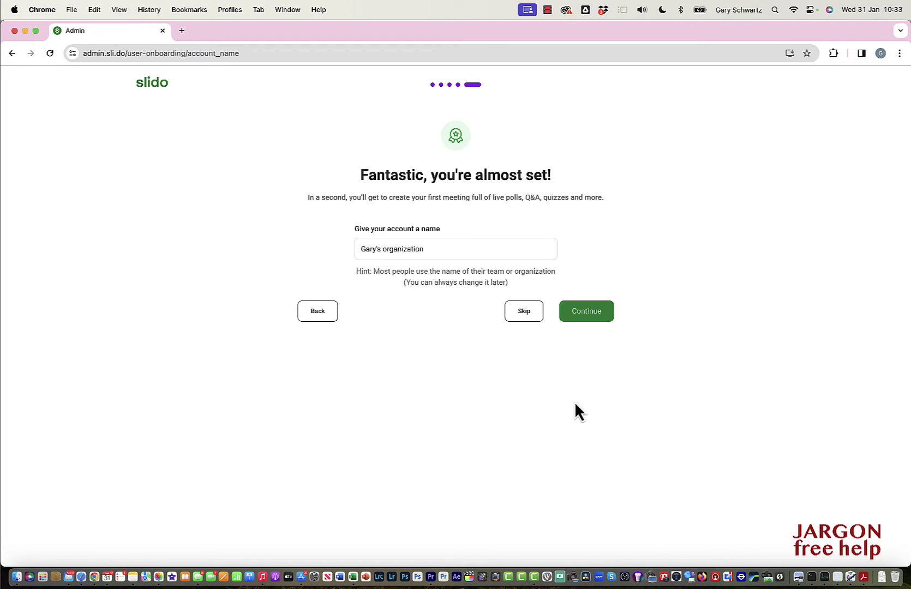
pyautogui.click(430, 250)
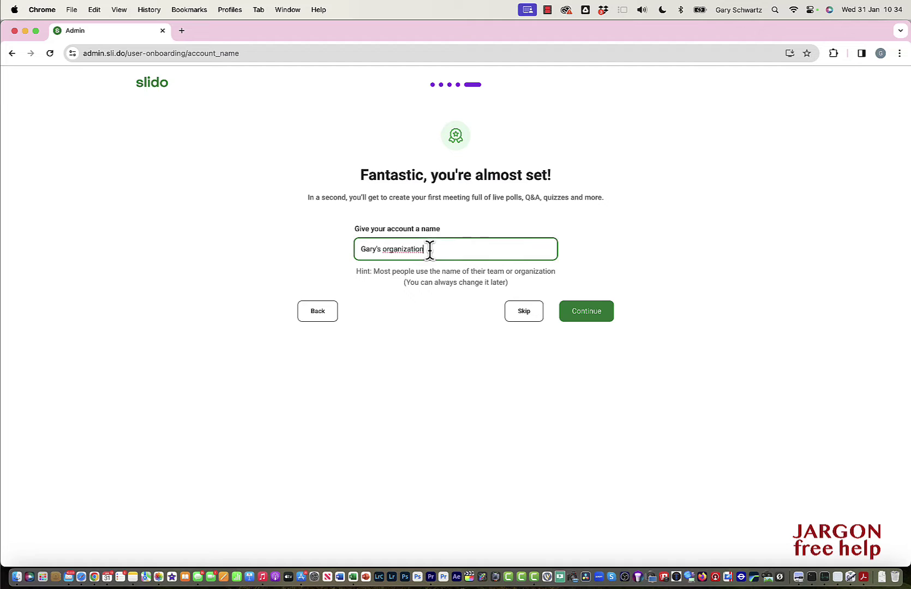
pyautogui.click(597, 321)
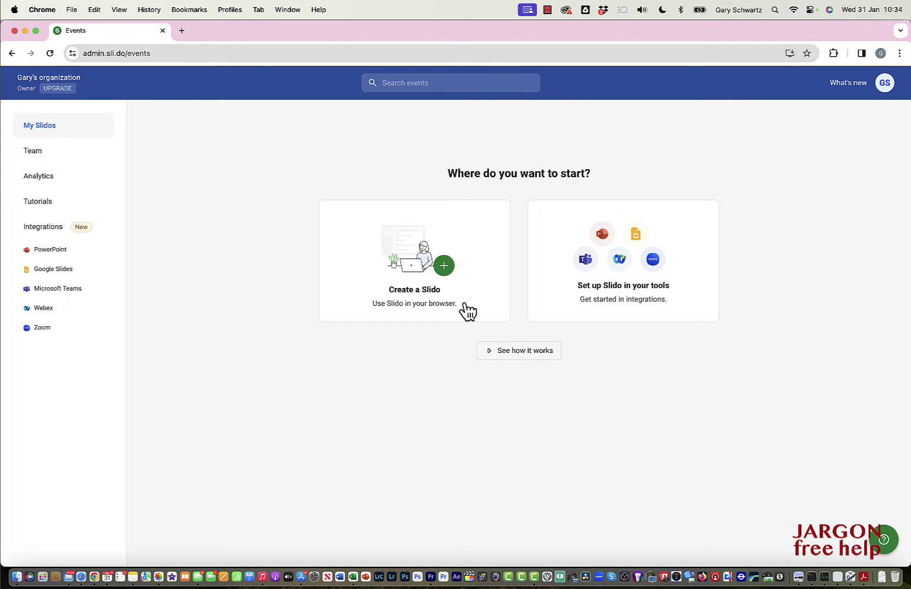
# Open the Slido for PowerPoint integration, confirm MacOS as the platform, and request early access
pyautogui.click(636, 296)
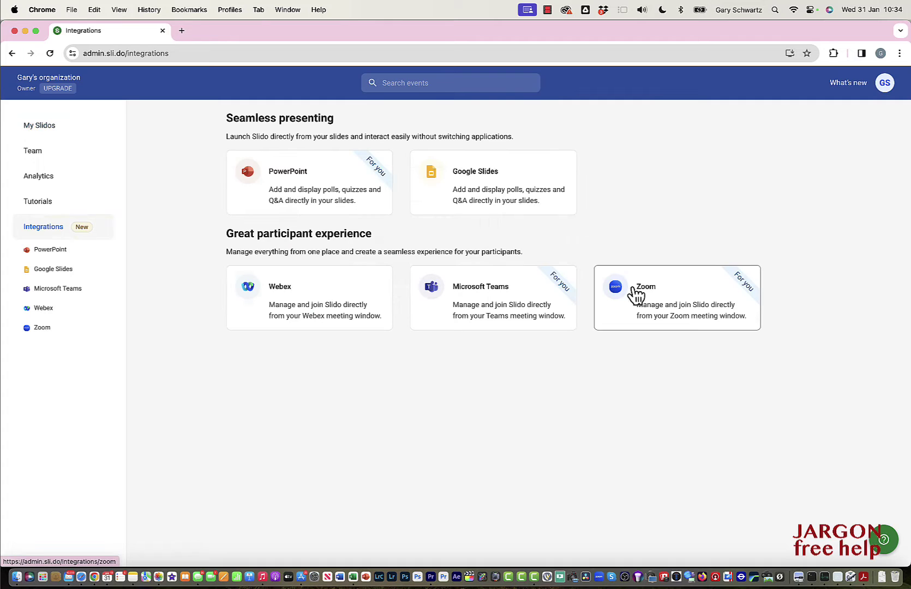
pyautogui.click(309, 181)
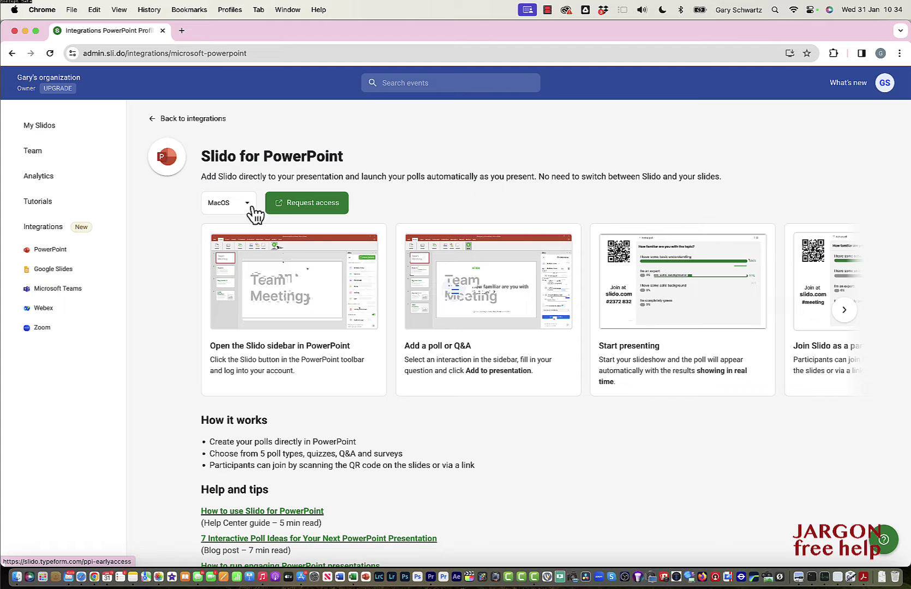
pyautogui.click(236, 204)
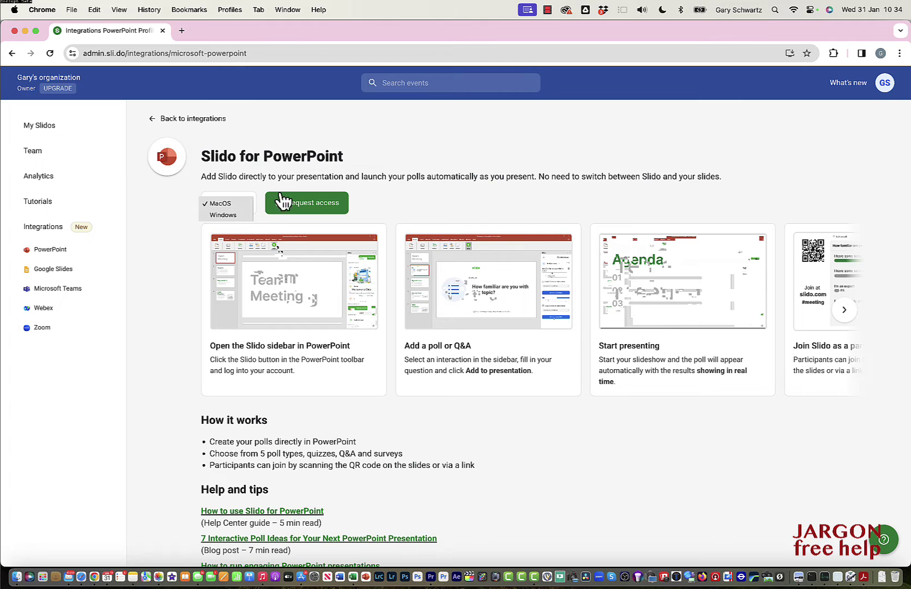
pyautogui.click(312, 202)
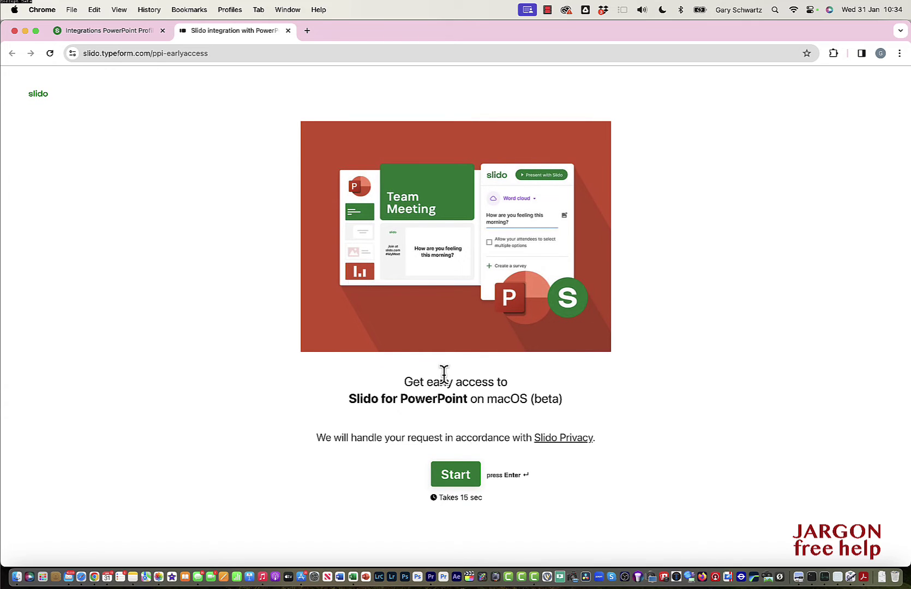
# Submit the early-access form with role Learning & Development Professional, Trainer and Yes to staying in touch
pyautogui.click(468, 480)
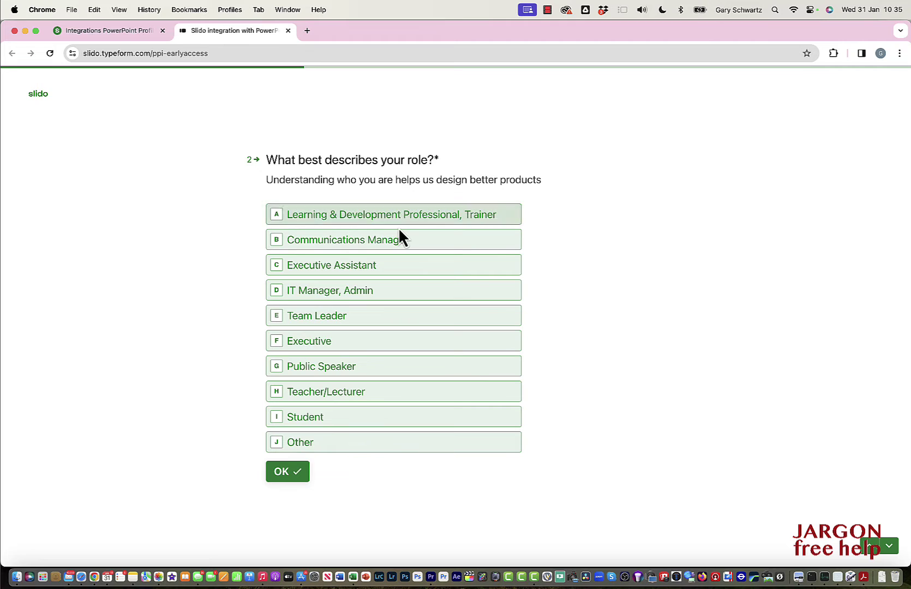
pyautogui.click(389, 221)
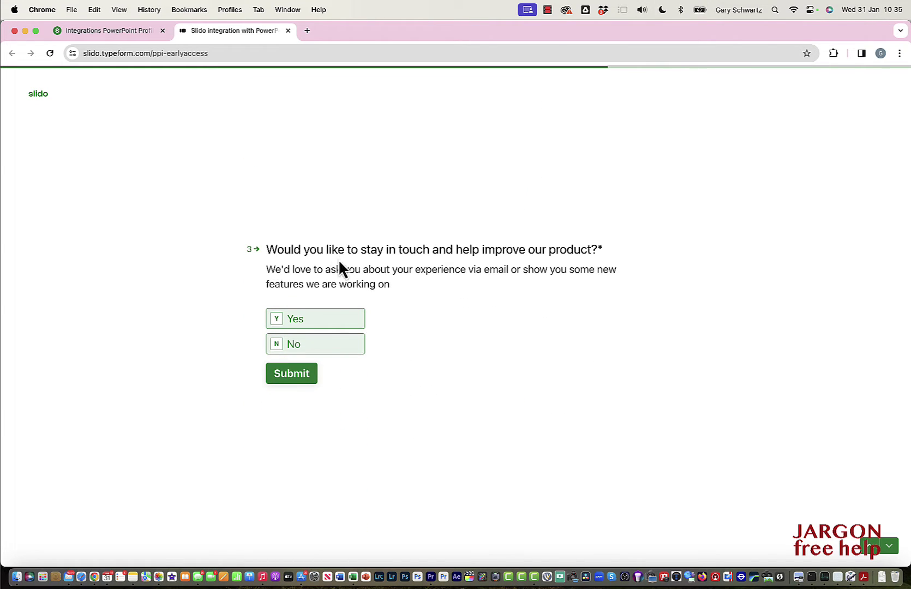
pyautogui.click(327, 329)
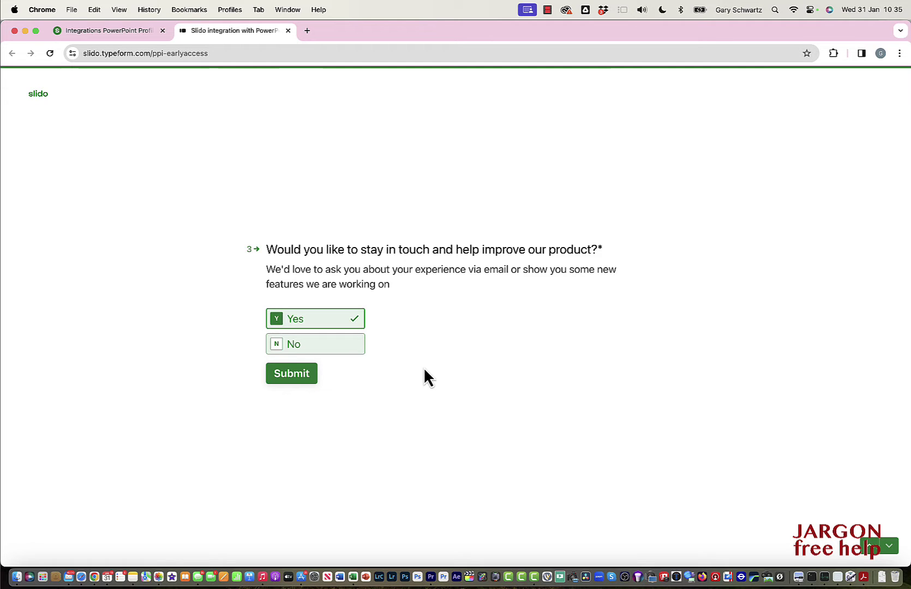
pyautogui.click(293, 374)
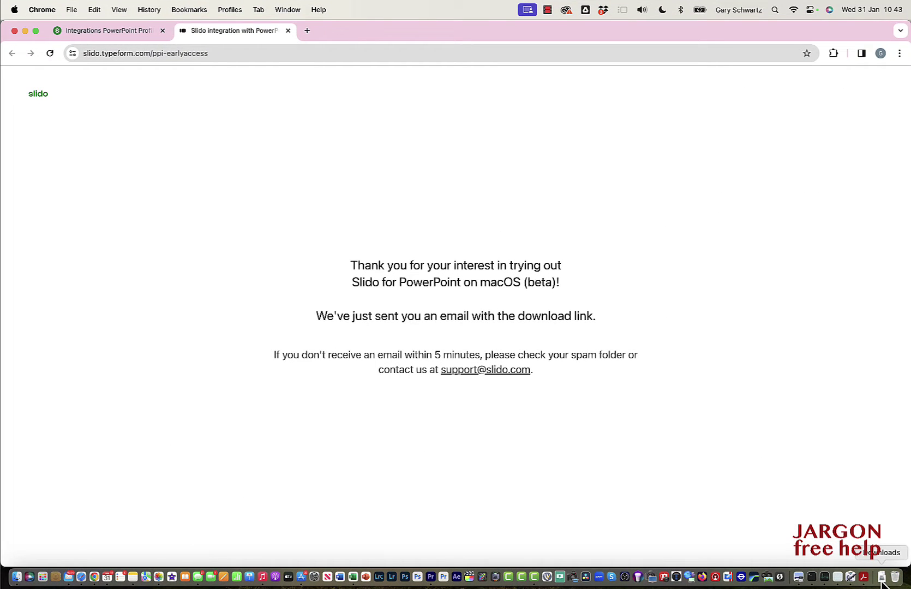
# Open the Slido disk image from Downloads and run the Slido for PowerPoint installer
pyautogui.click(882, 579)
pyautogui.click(876, 540)
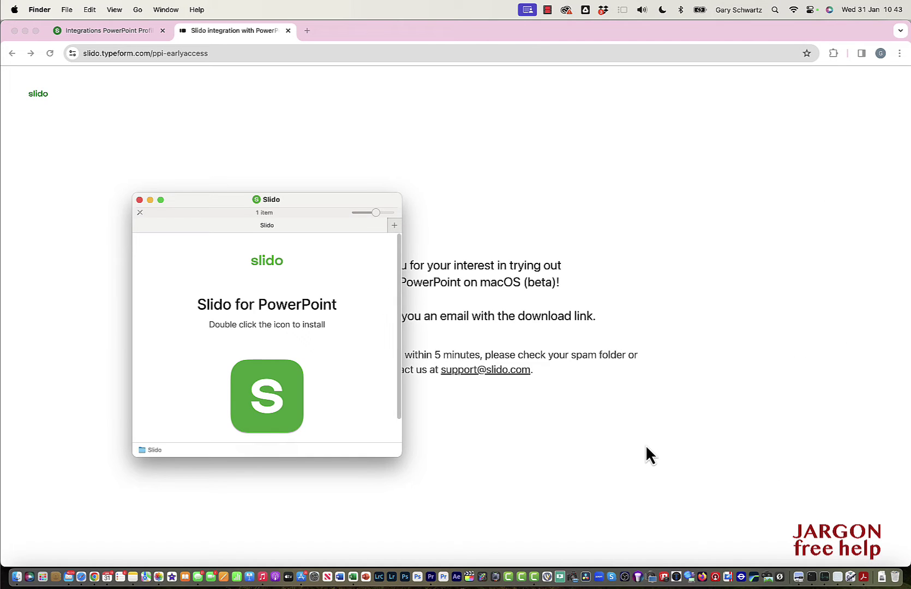
pyautogui.doubleClick(268, 389)
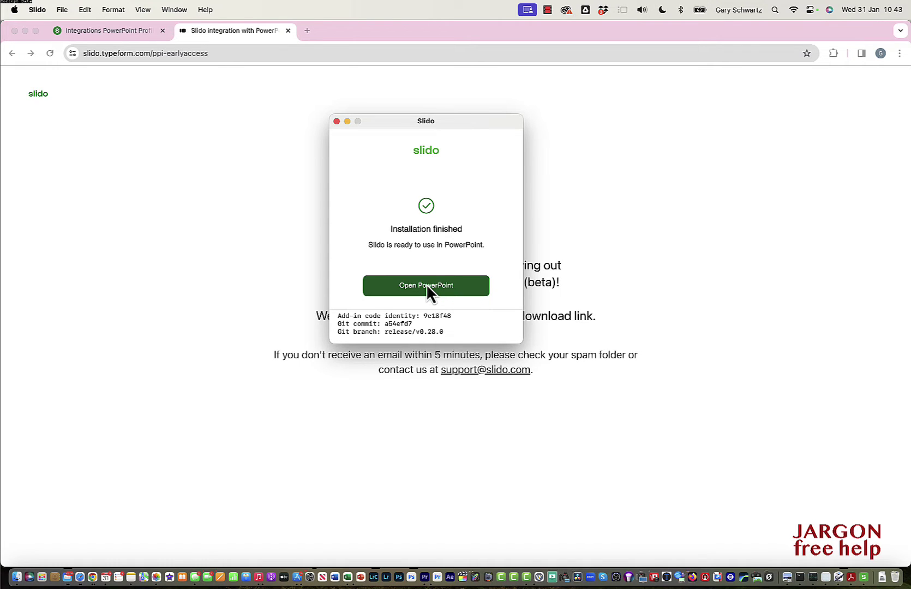
# Launch PowerPoint from the installer, opening the How to use Slido presentation
pyautogui.click(427, 286)
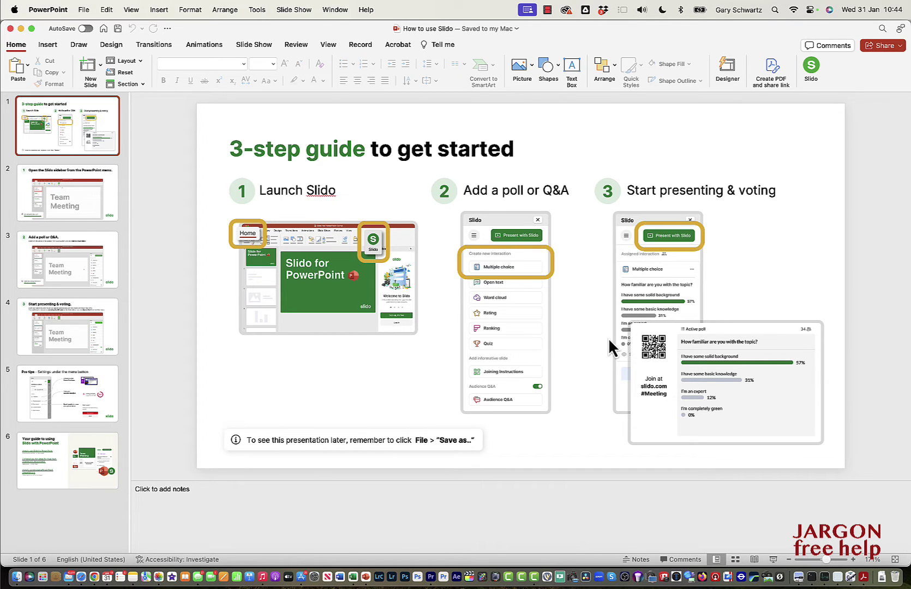
# Page through slides 2 to 6 of the How to use Slido guide, then return to slide 1
pyautogui.click(106, 187)
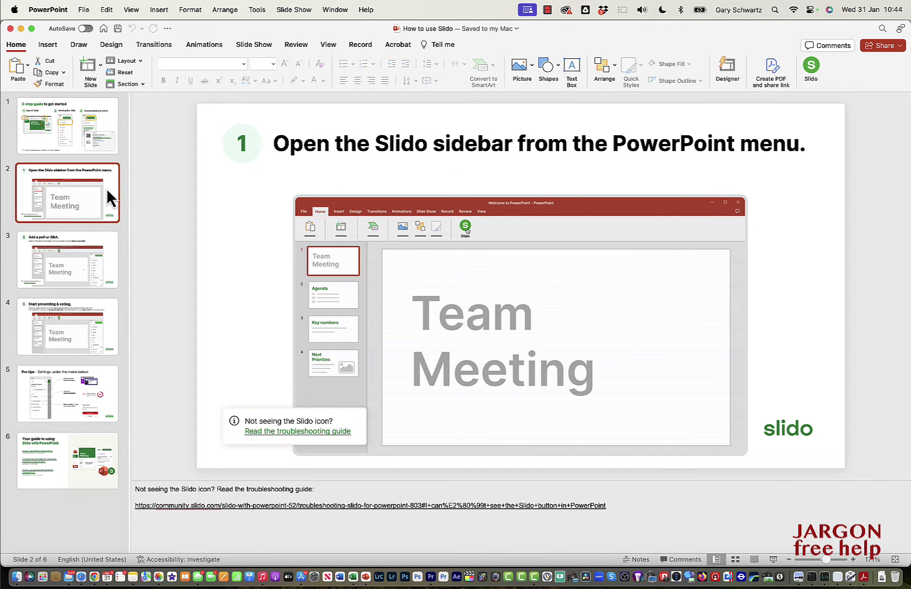
pyautogui.click(110, 241)
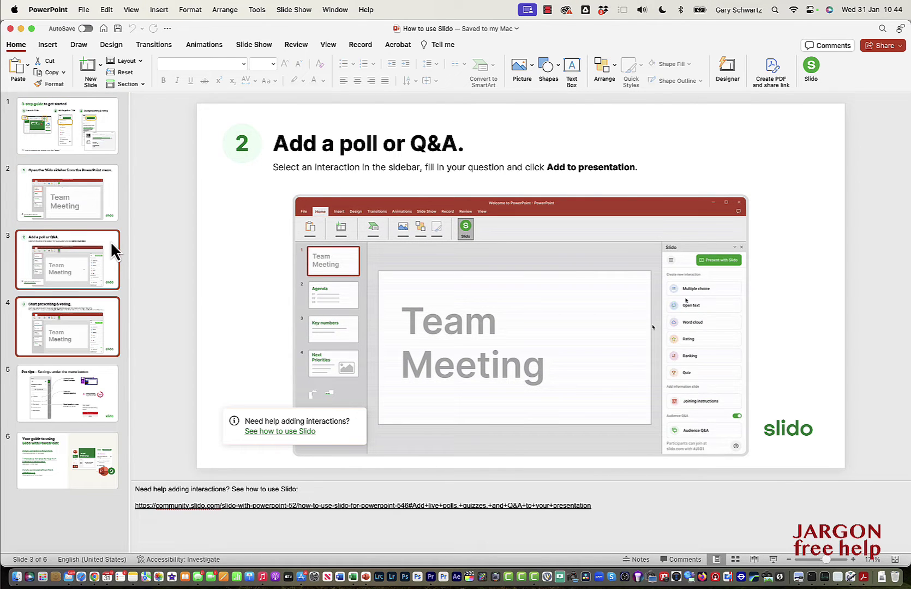
pyautogui.click(117, 322)
pyautogui.click(111, 378)
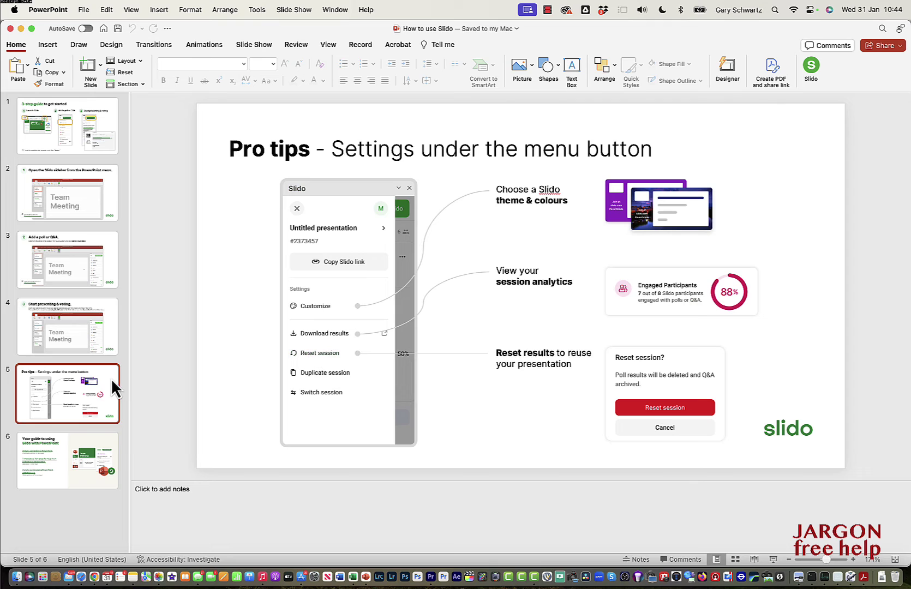
pyautogui.click(108, 451)
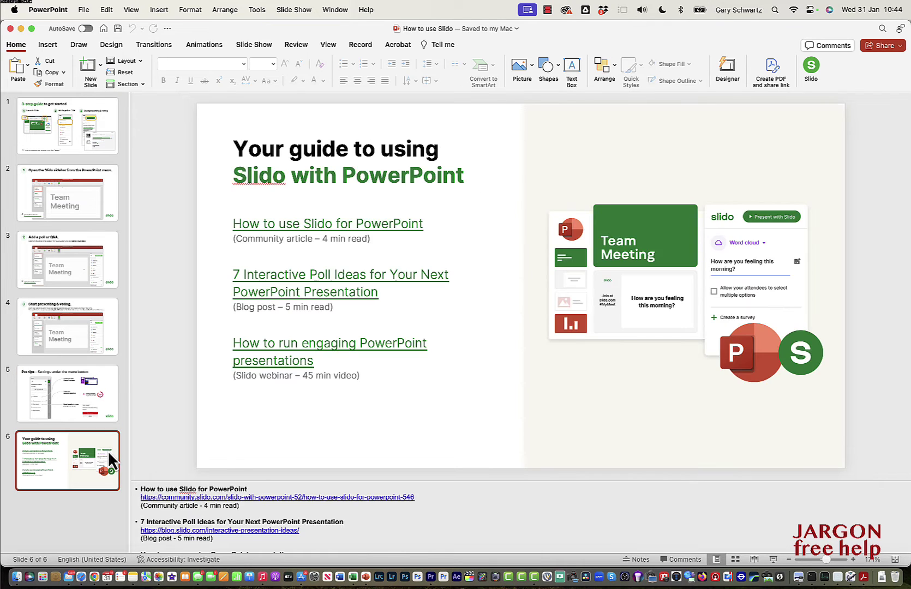
pyautogui.click(86, 125)
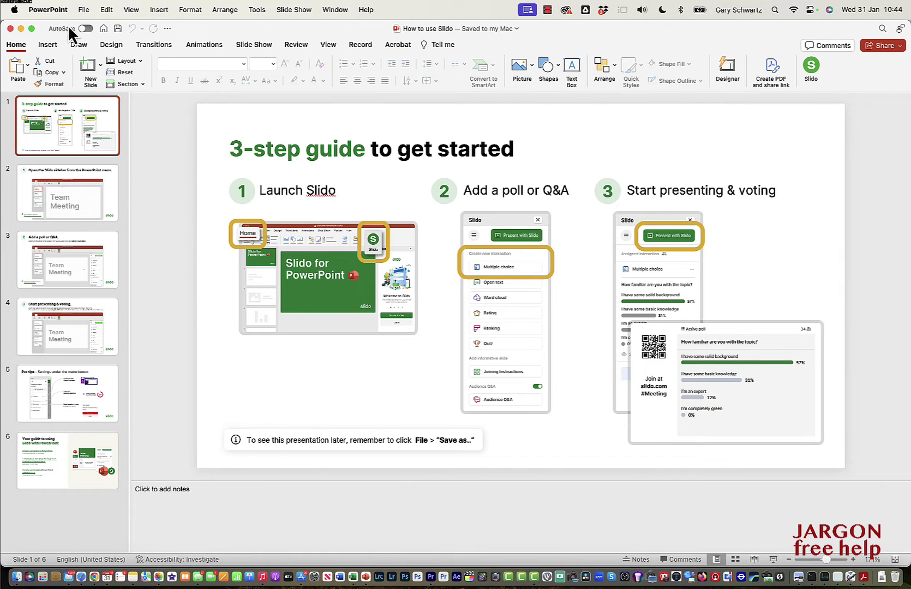
# Create a new blank presentation, Presentation1, and enlarge its window
pyautogui.click(86, 9)
pyautogui.click(92, 26)
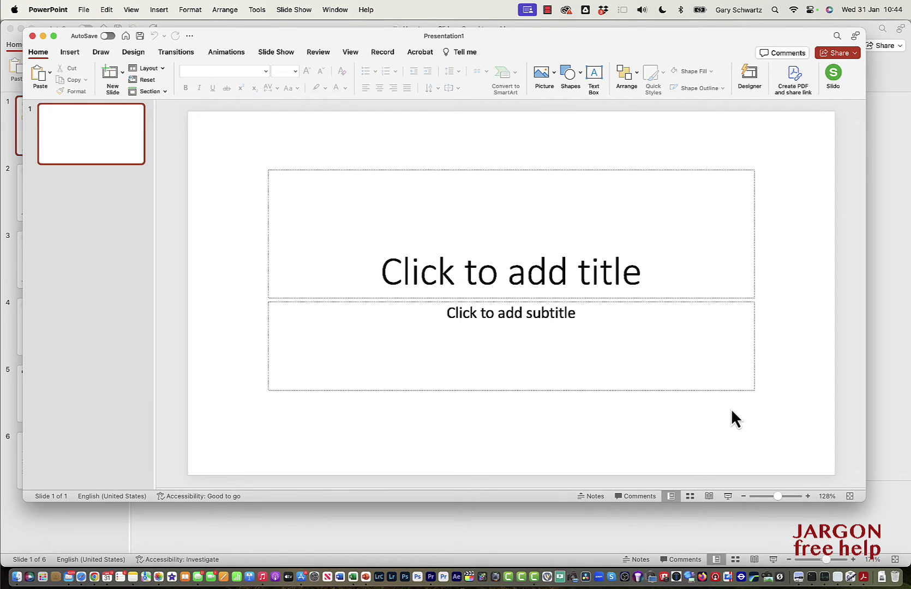
pyautogui.moveTo(858, 509); pyautogui.dragTo(906, 567)
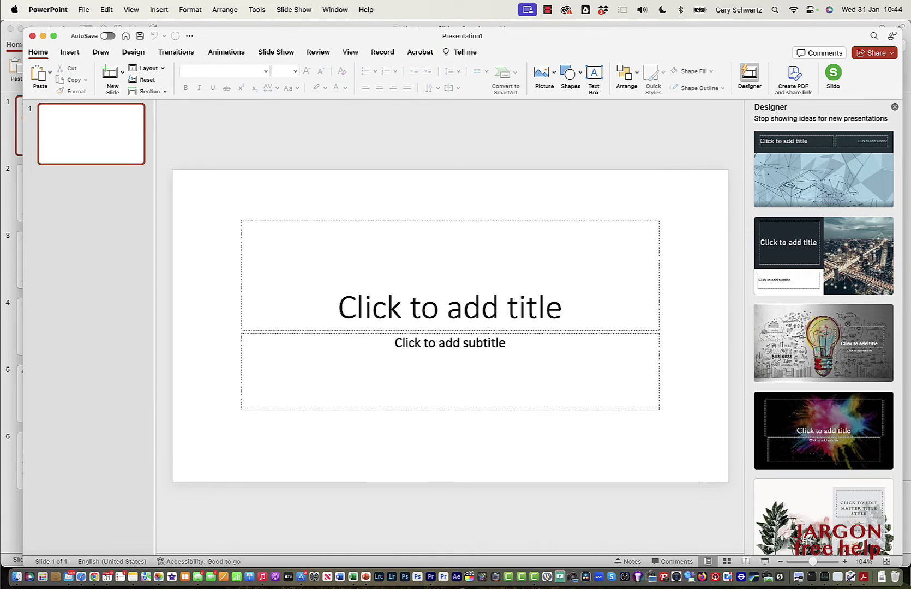